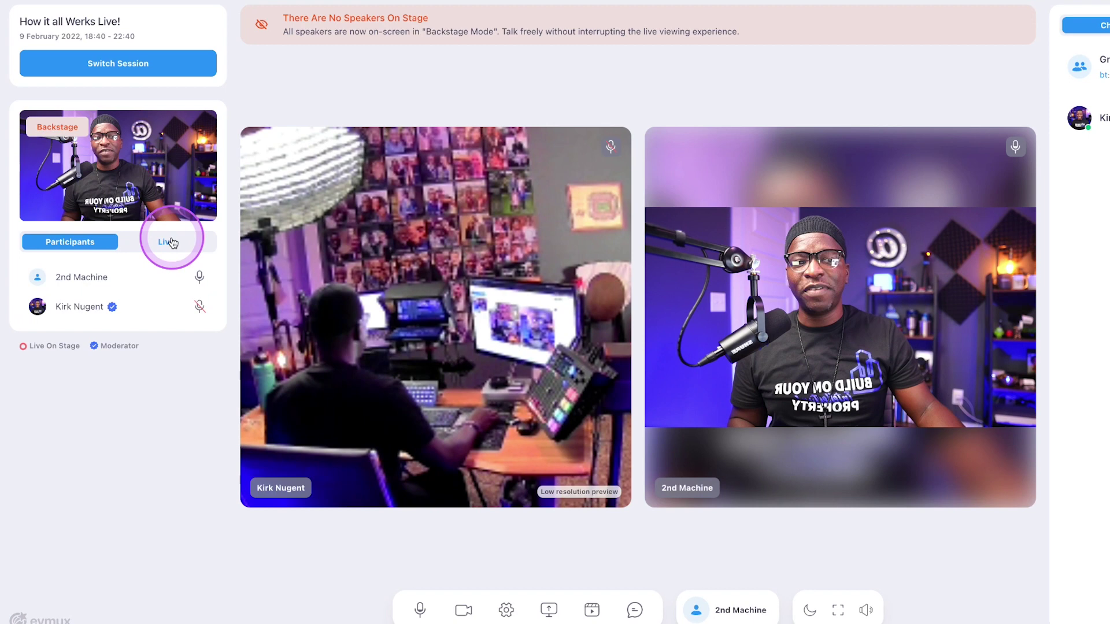
Go live with the speaker on stage in the live view, then bring up the session switch list.
left_click(173, 241)
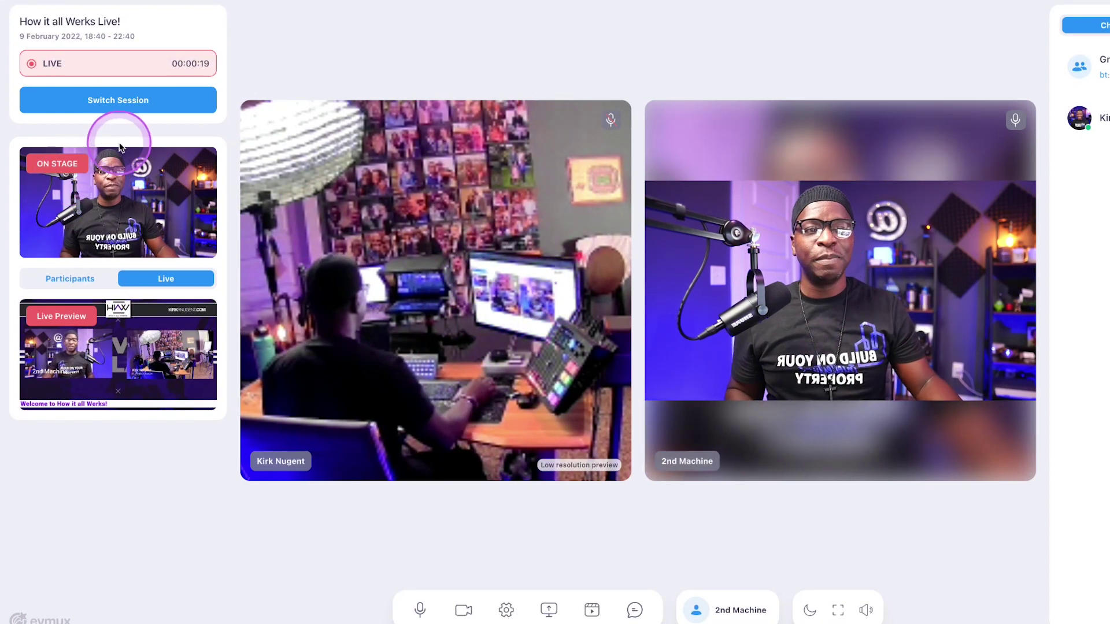
left_click(113, 104)
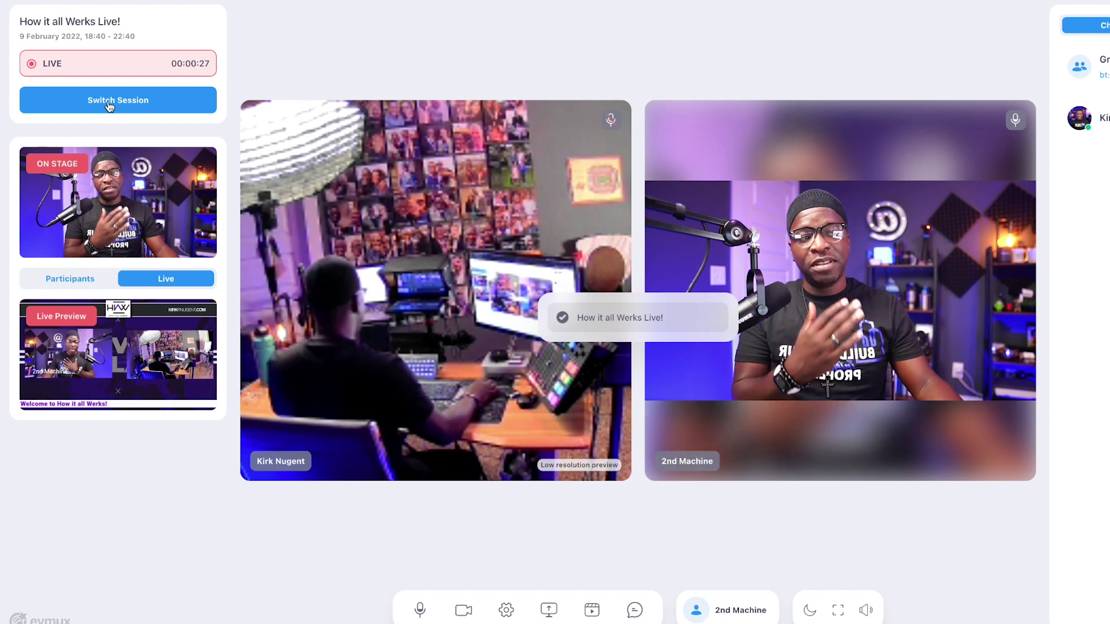
Keep How it all Werks Live! as the session and dismiss the session chooser.
left_click(648, 329)
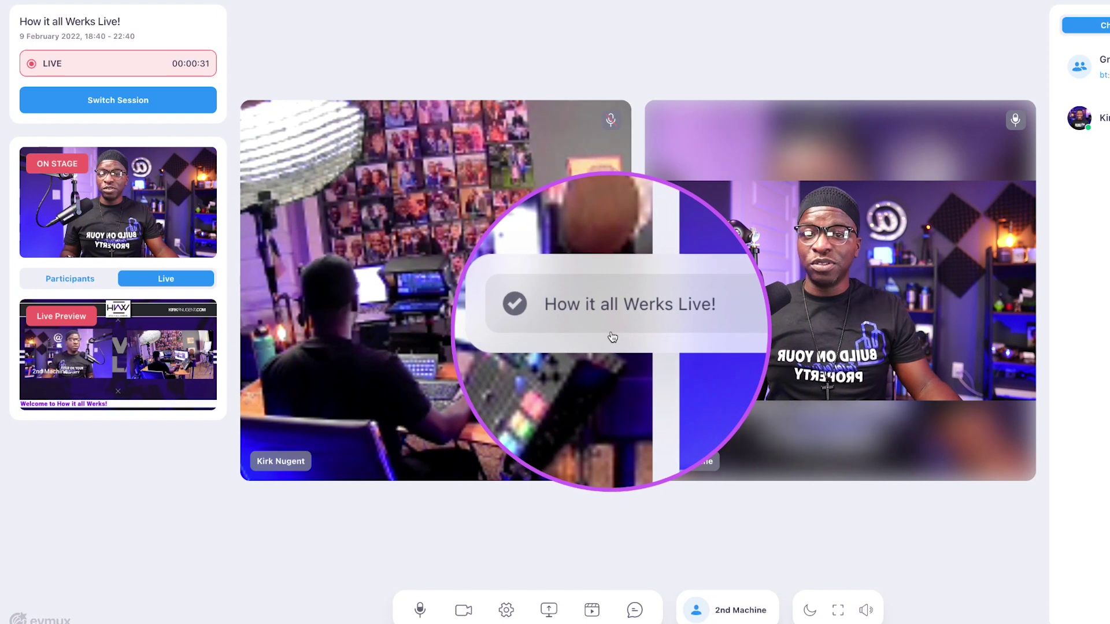
left_click(546, 76)
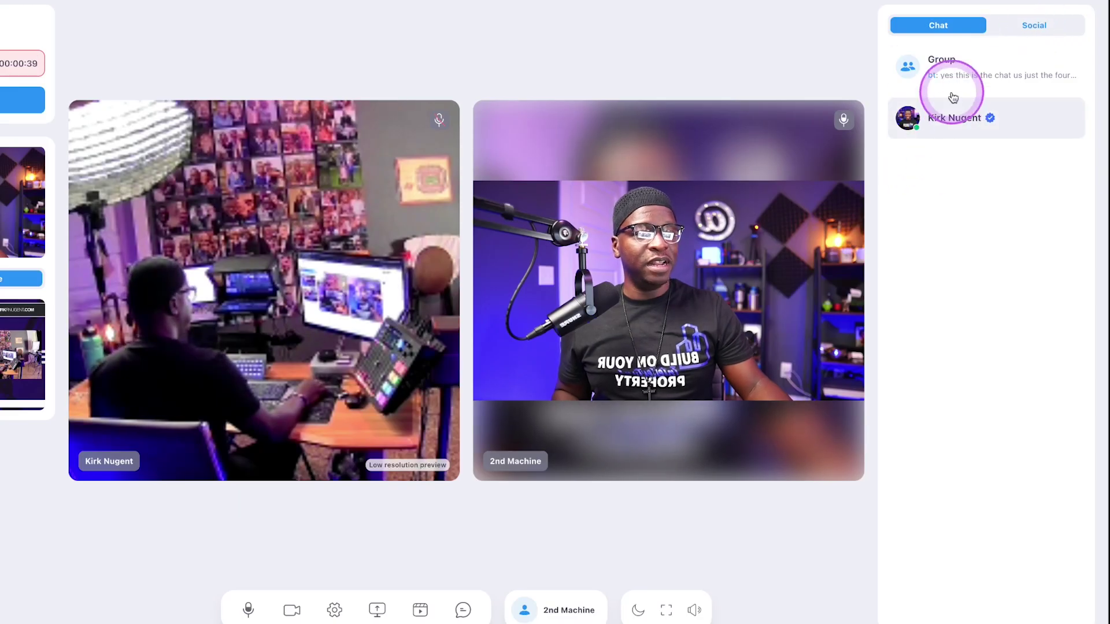
Post the message 'Test' in the Group chat.
left_click(951, 74)
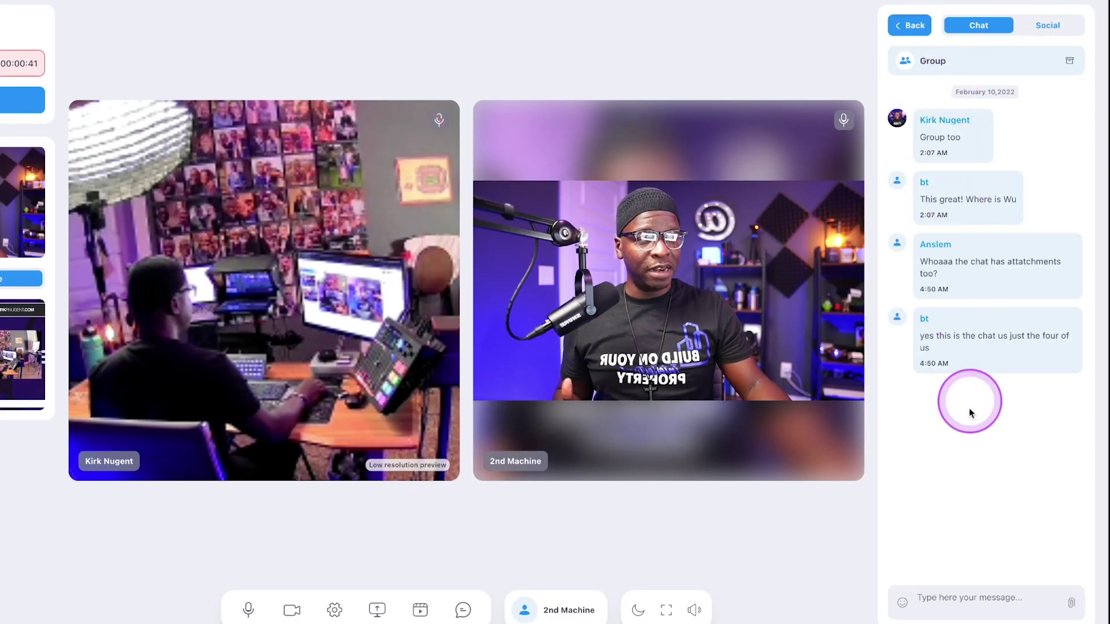
left_click(942, 599)
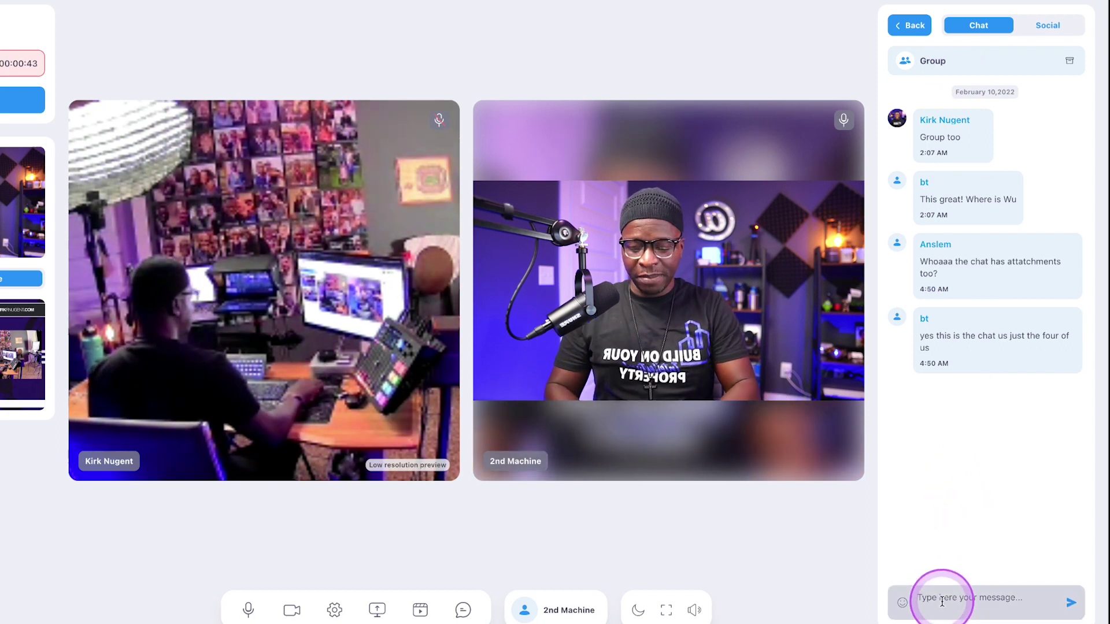
type("Test")
key("Return")
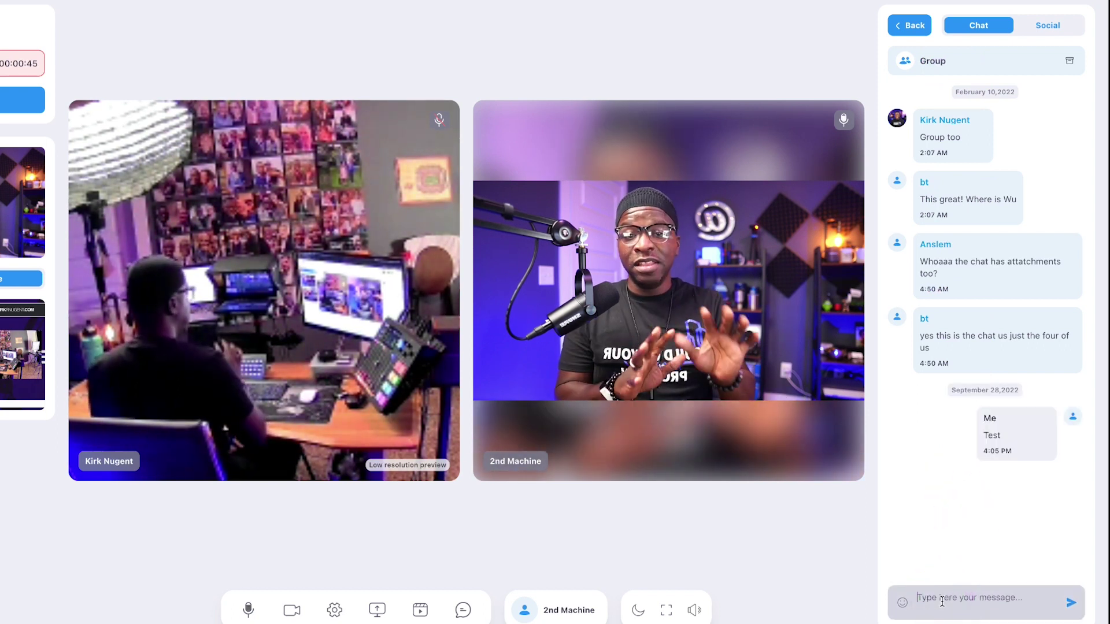
left_click(1012, 109)
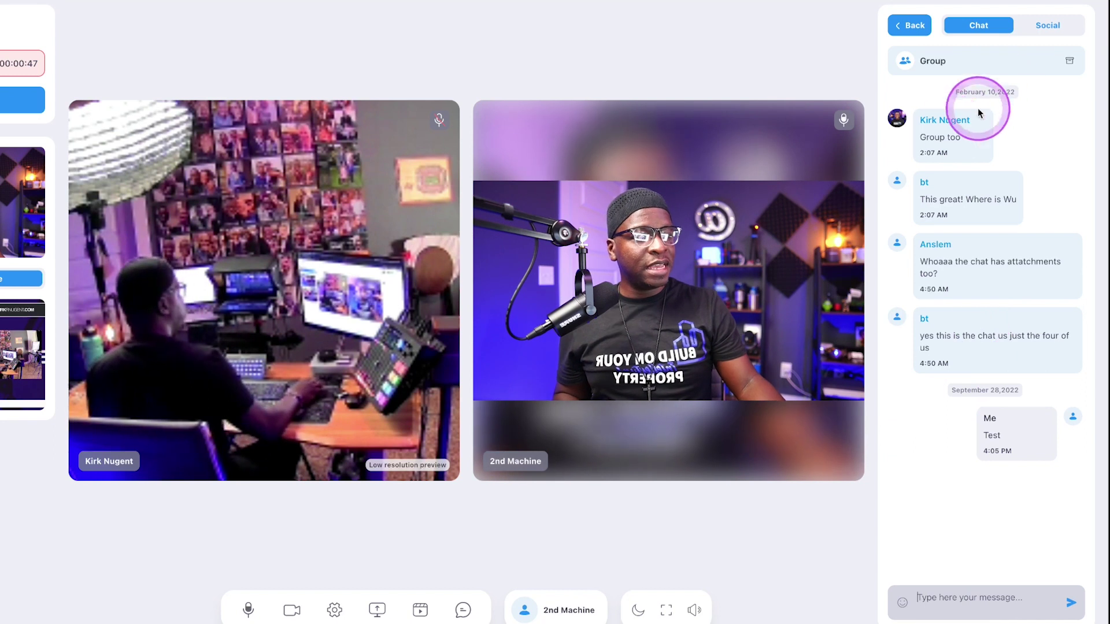
Send 'Hey' as a private message to the other participant.
left_click(912, 26)
left_click(939, 125)
left_click(943, 596)
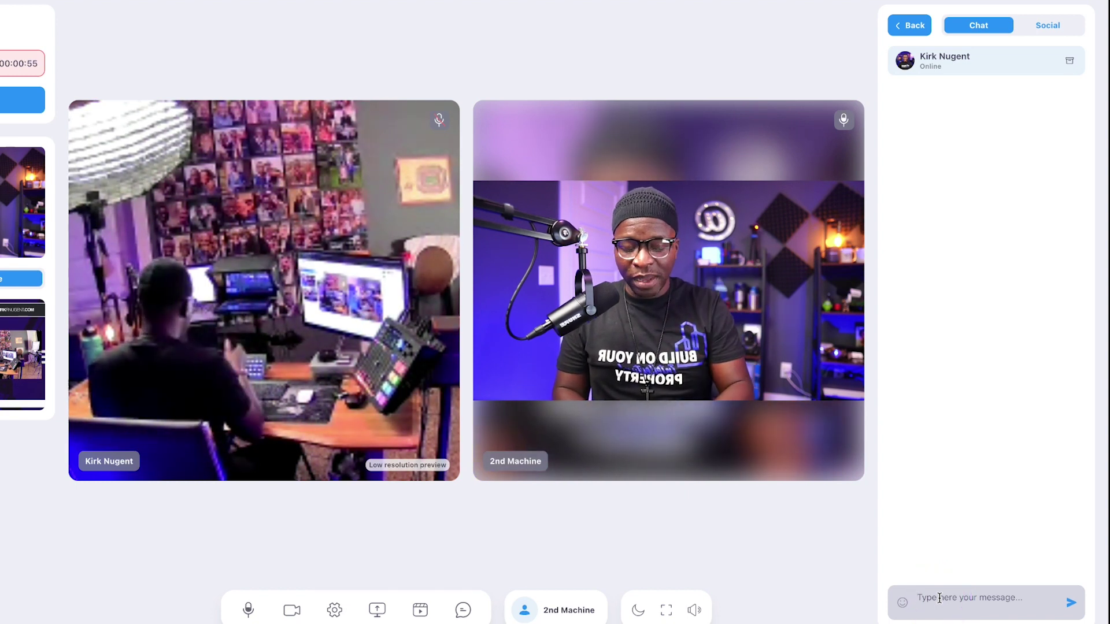
type("Hey")
key("Return")
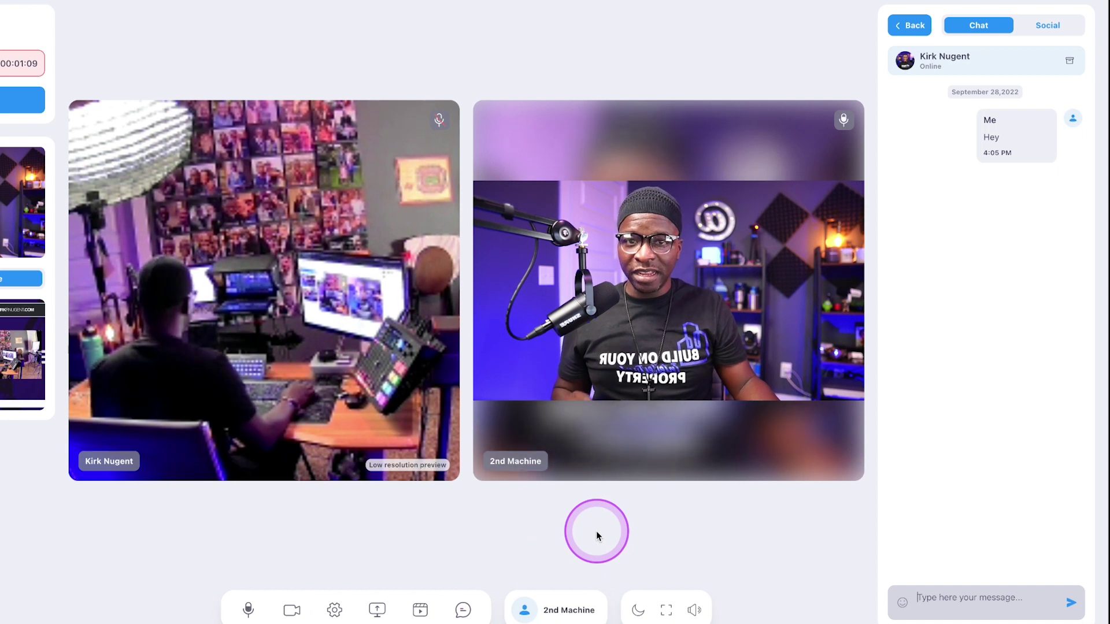
left_click(1035, 26)
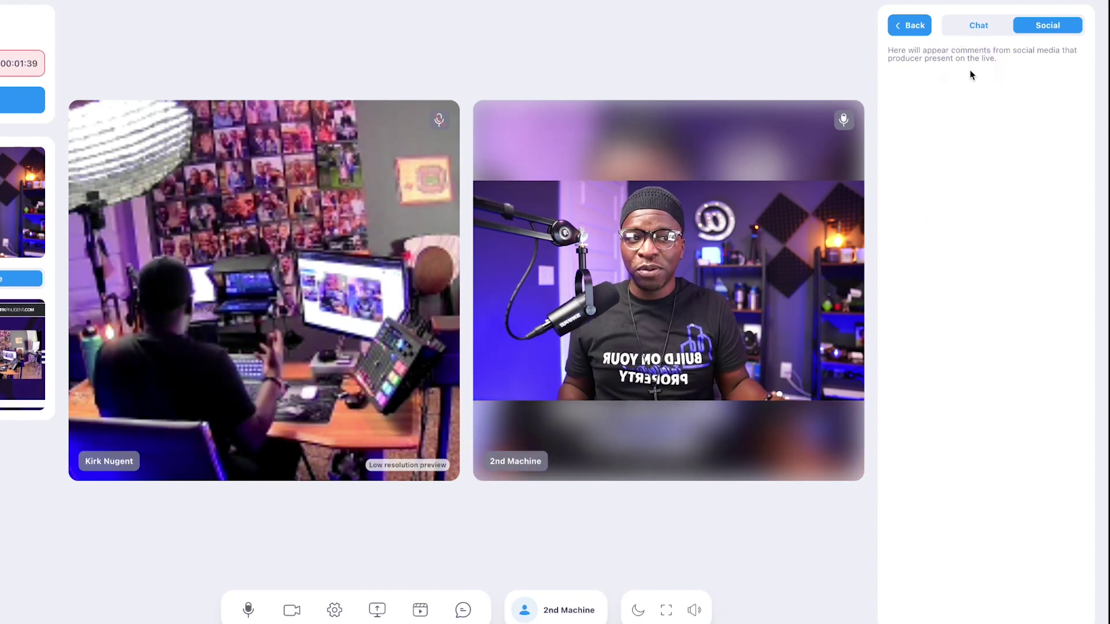
Show the Social comments feed and switch Evmux to dark mode.
left_click(904, 182)
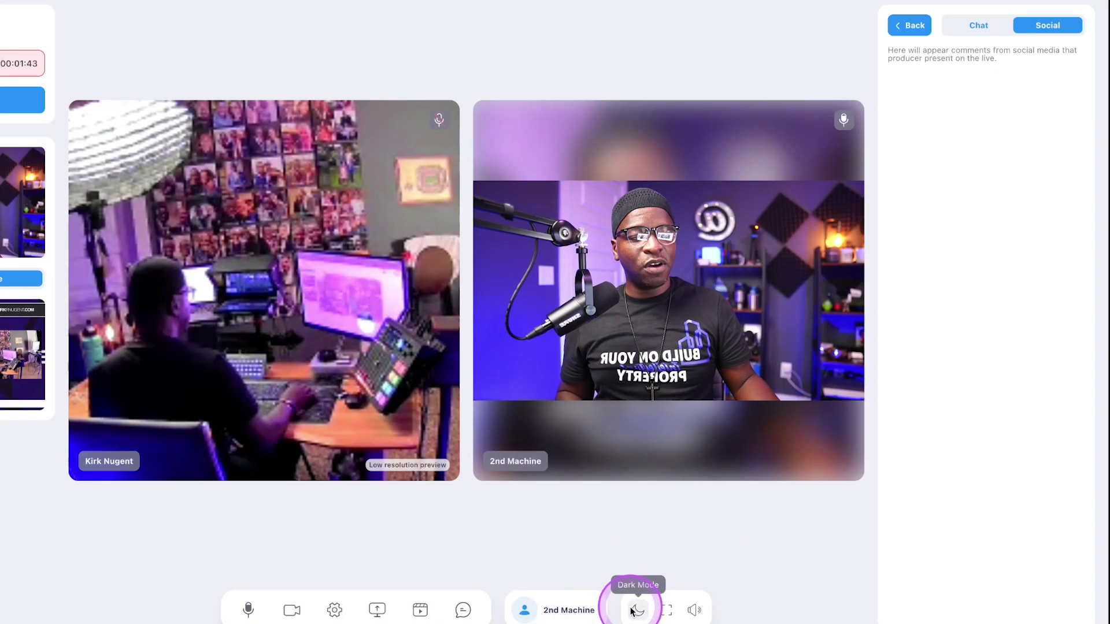
left_click(636, 610)
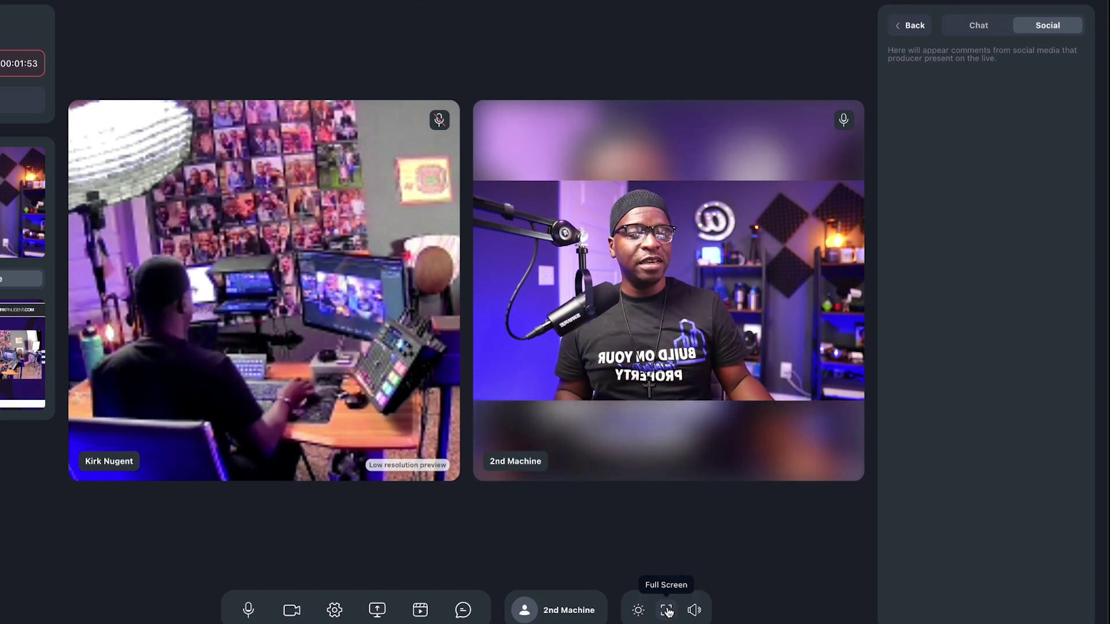
Hide the Chat/Social panel to widen the videos, then reopen it on the private chat.
left_click(569, 608)
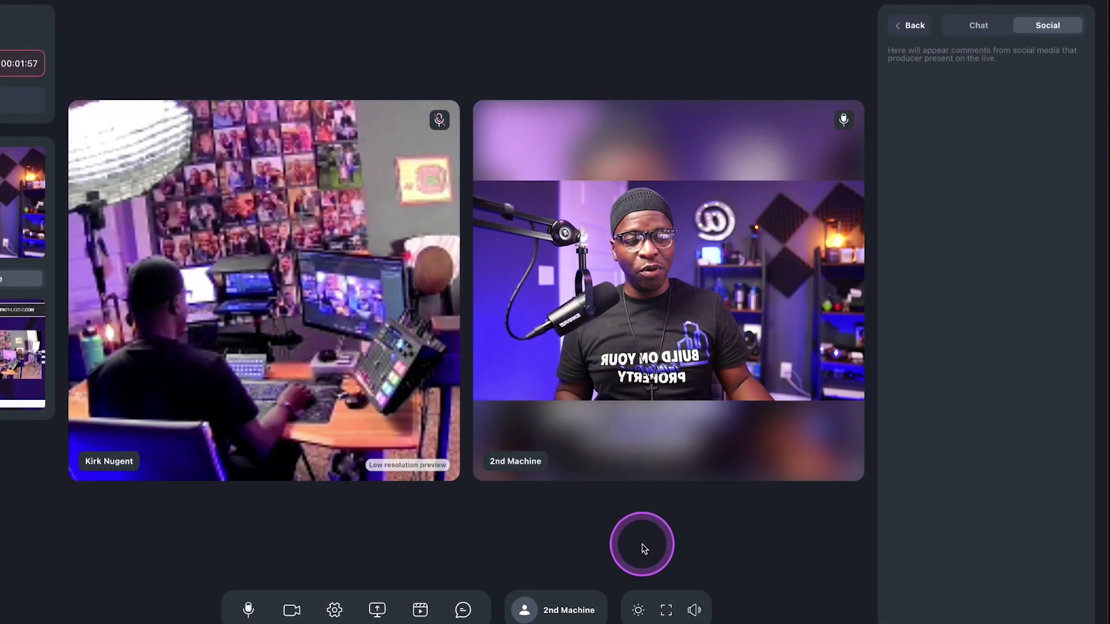
left_click(554, 613)
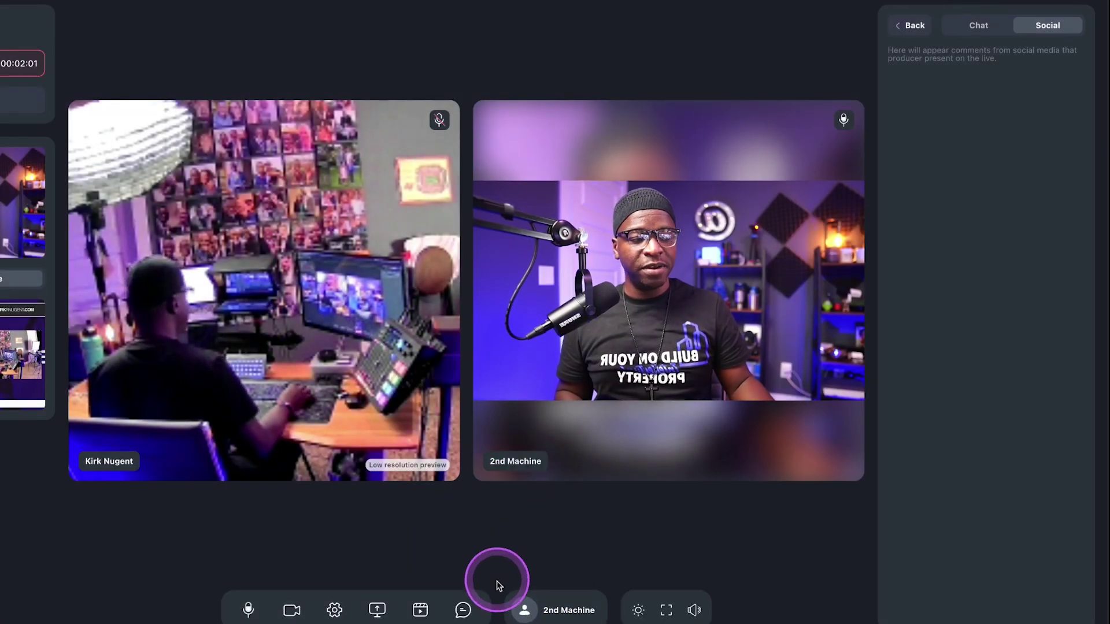
left_click(463, 612)
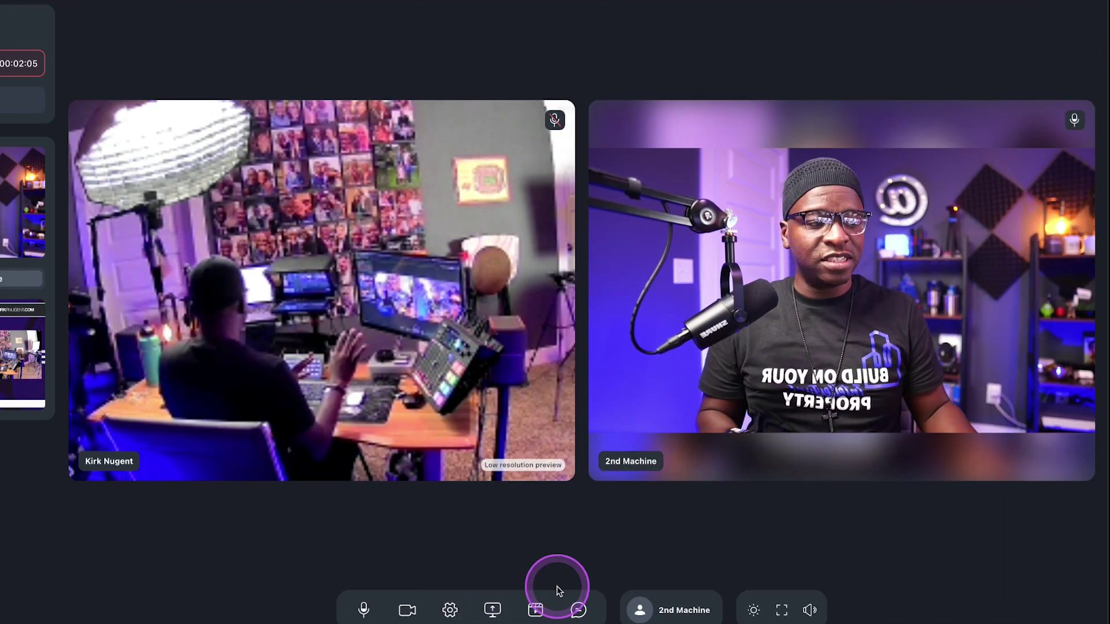
left_click(578, 611)
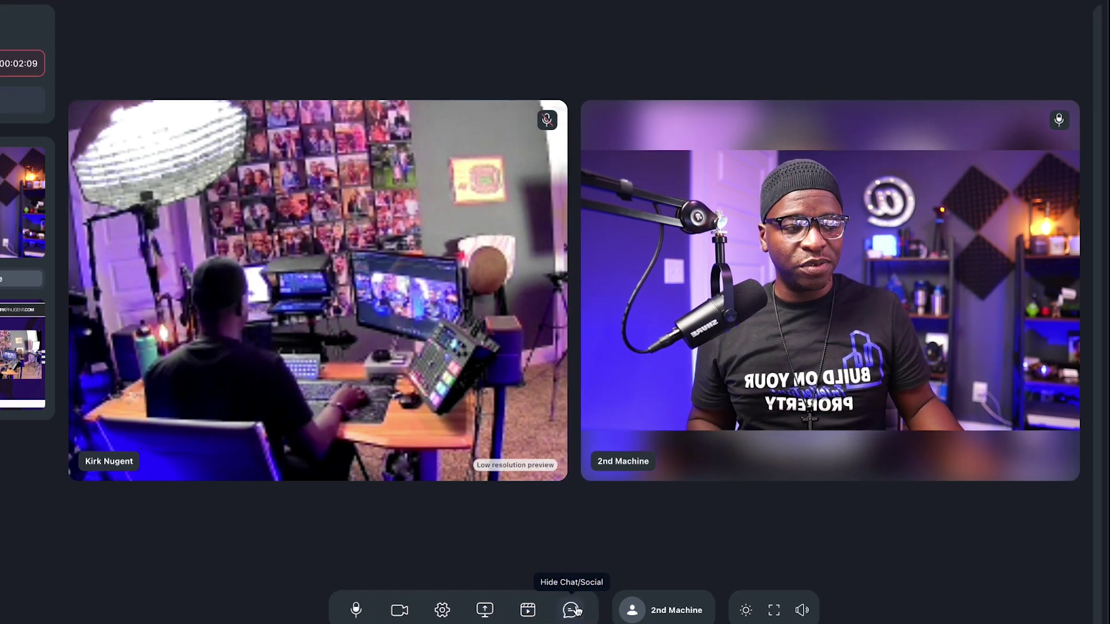
left_click(420, 611)
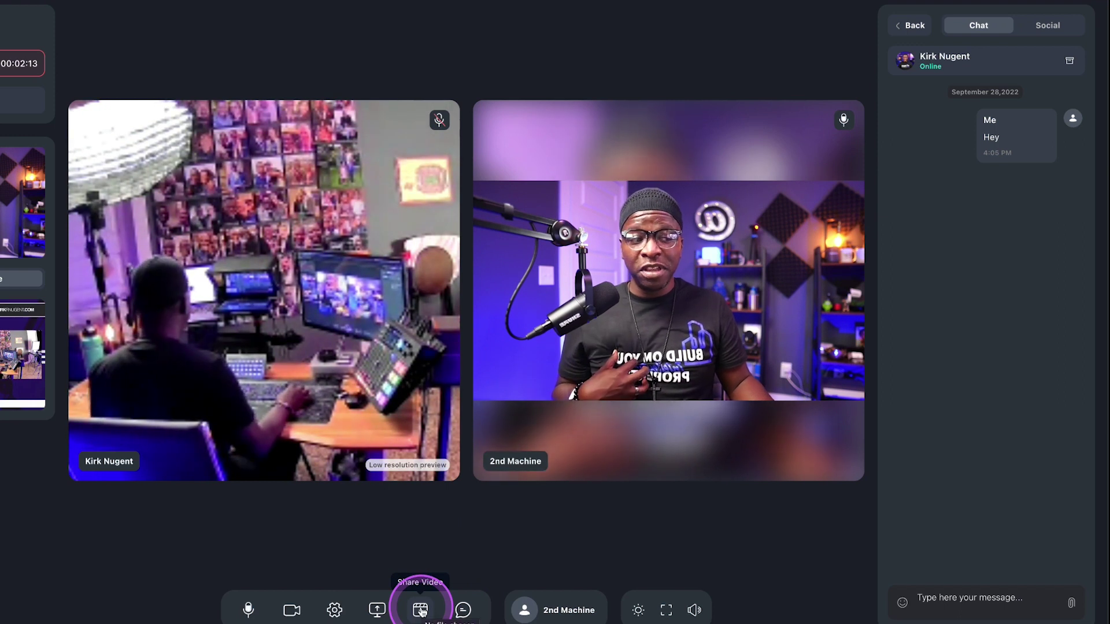
Open the Cam/Mic settings showing Cam Link 4K camera and RODECaster Pro Stereo audio.
left_click(378, 611)
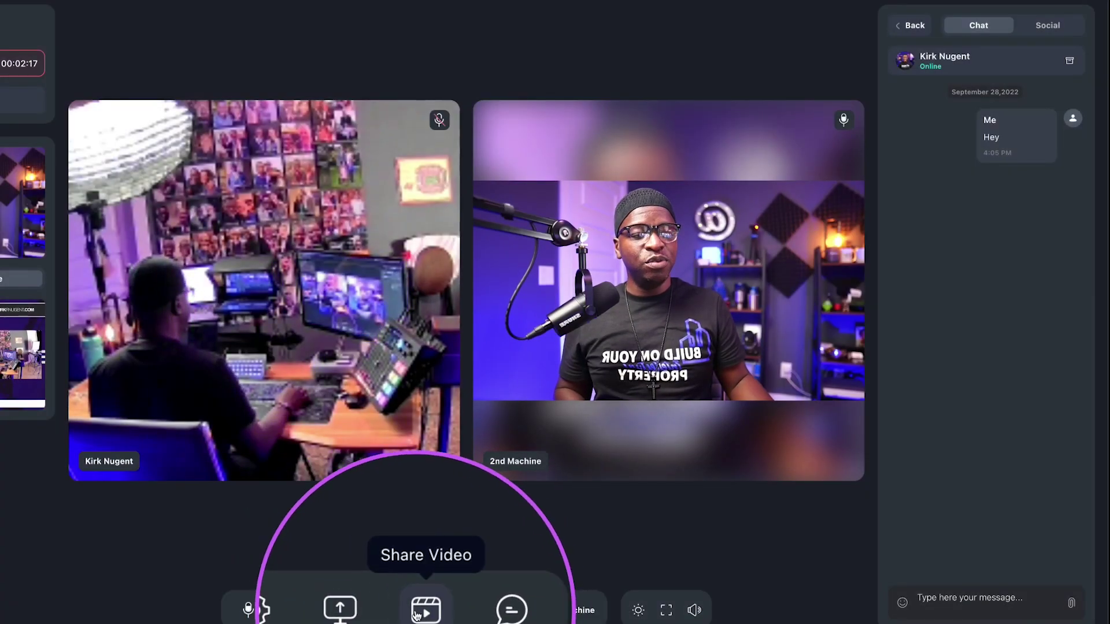
left_click(361, 614)
left_click(335, 611)
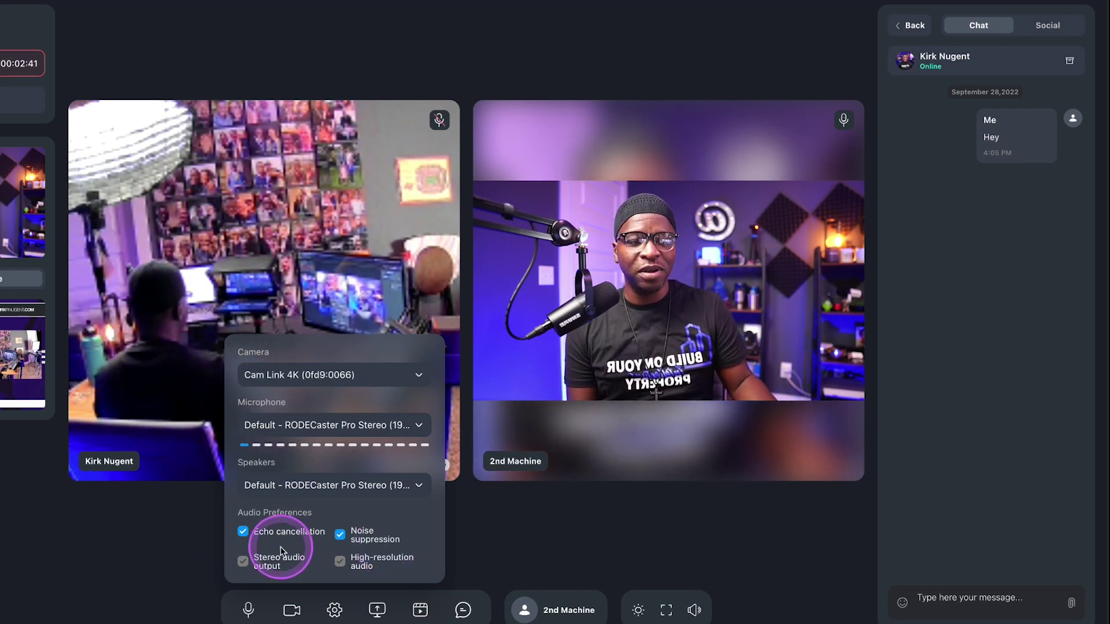
Close the device settings and toggle the 2nd Machine camera off and back on.
left_click(216, 567)
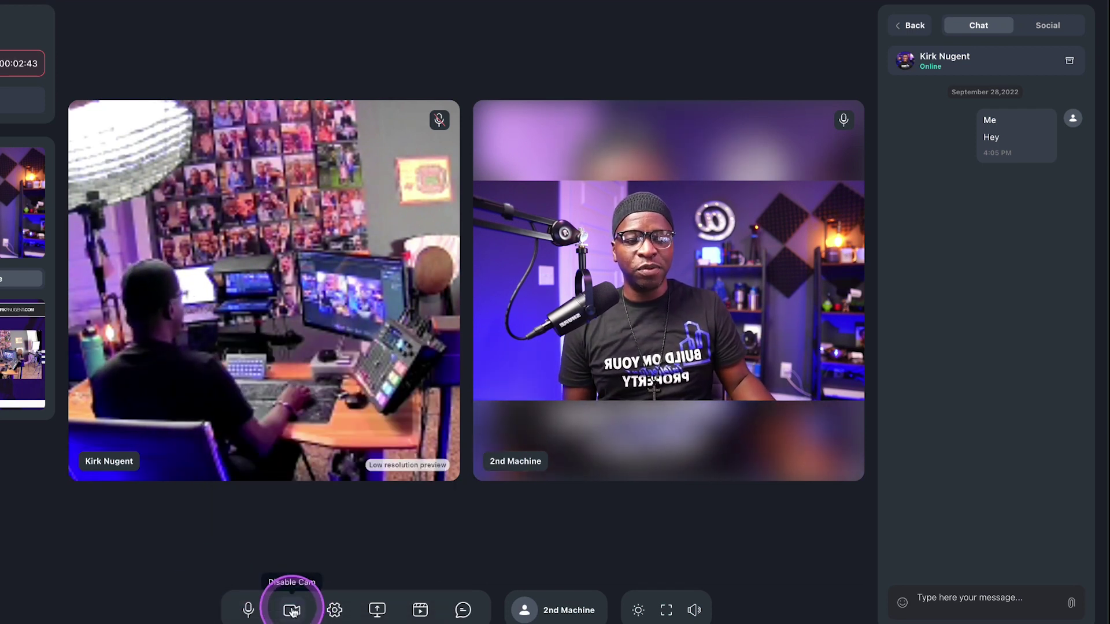
left_click(292, 611)
left_click(292, 611)
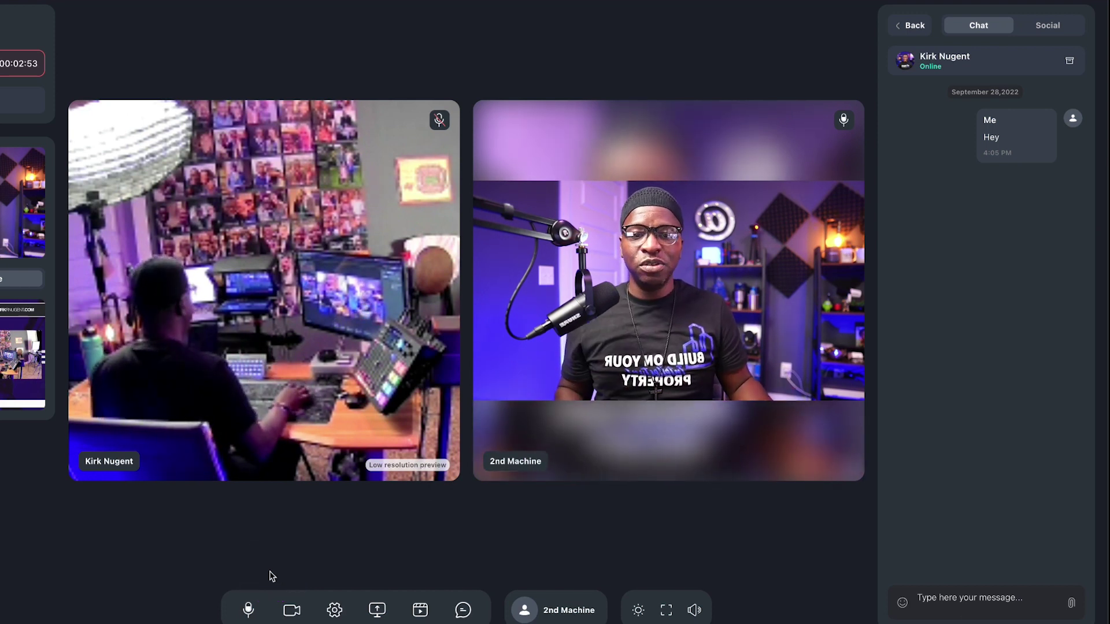
left_click(259, 559)
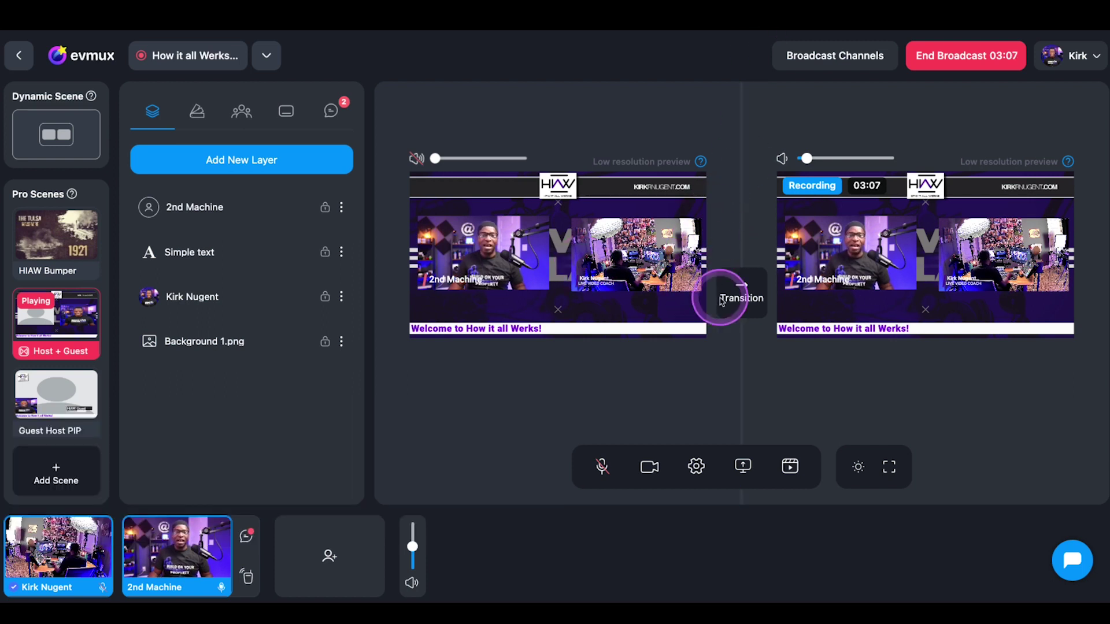
Preview the Guest Host PIP scene and transition it to the live output.
left_click(738, 286)
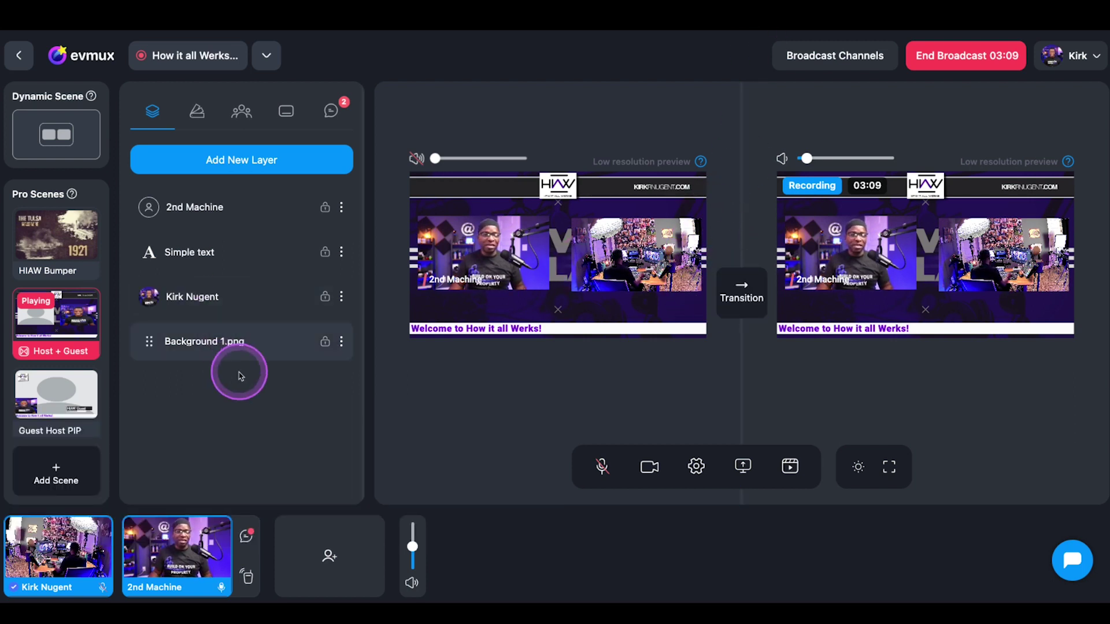
left_click(46, 401)
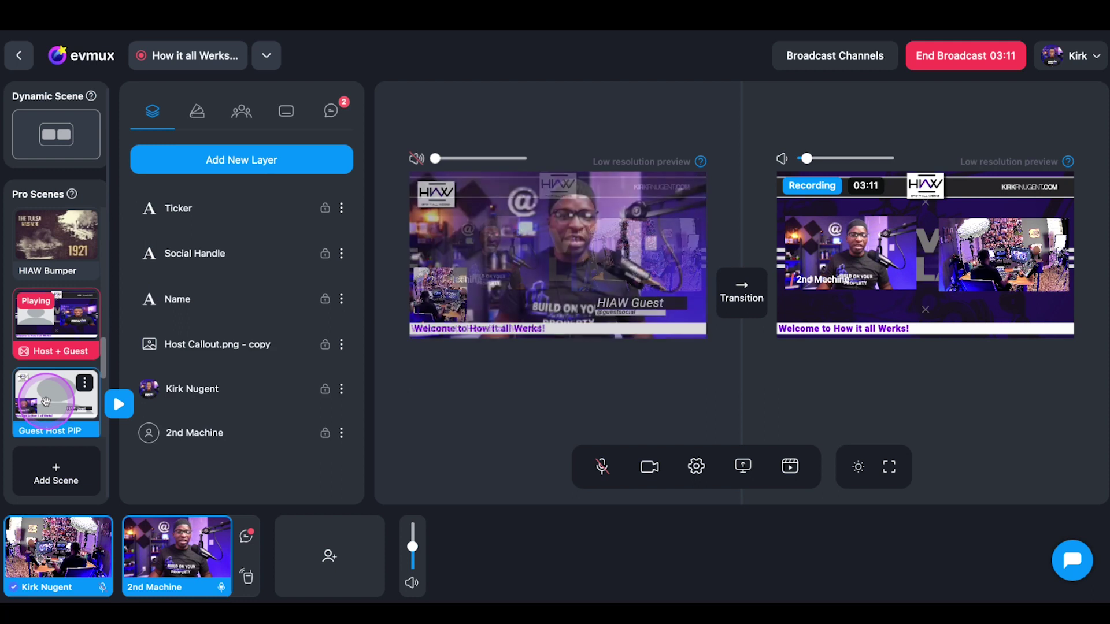
left_click(751, 294)
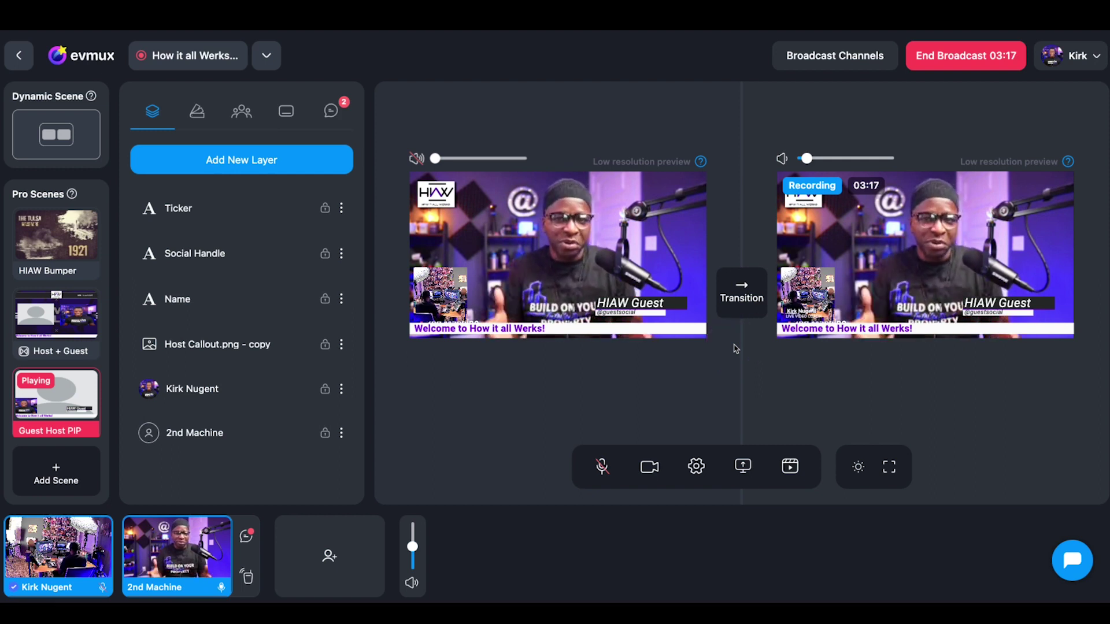
mouse_move(826, 232)
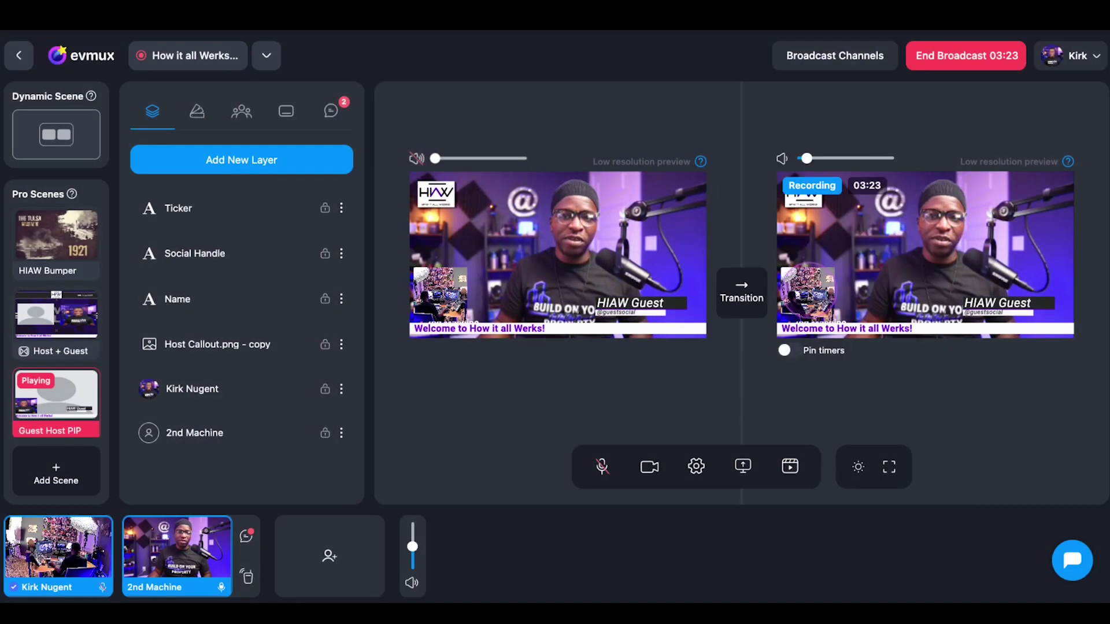
left_click(726, 366)
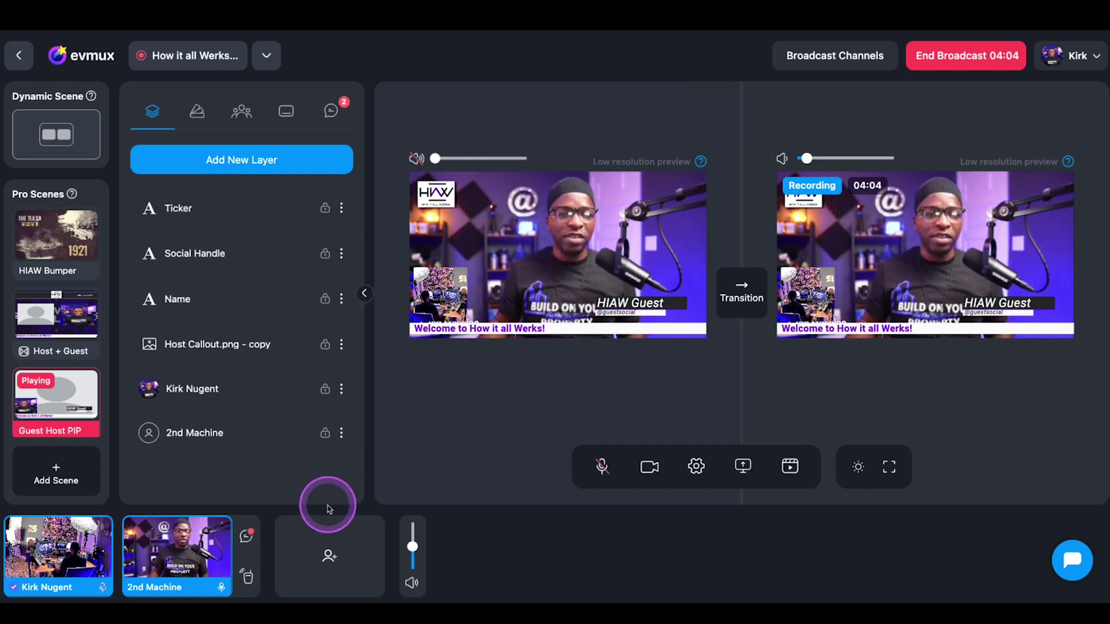
Privately message 2nd Machine 'Good to seee you' and go back to the conversation list.
left_click(247, 539)
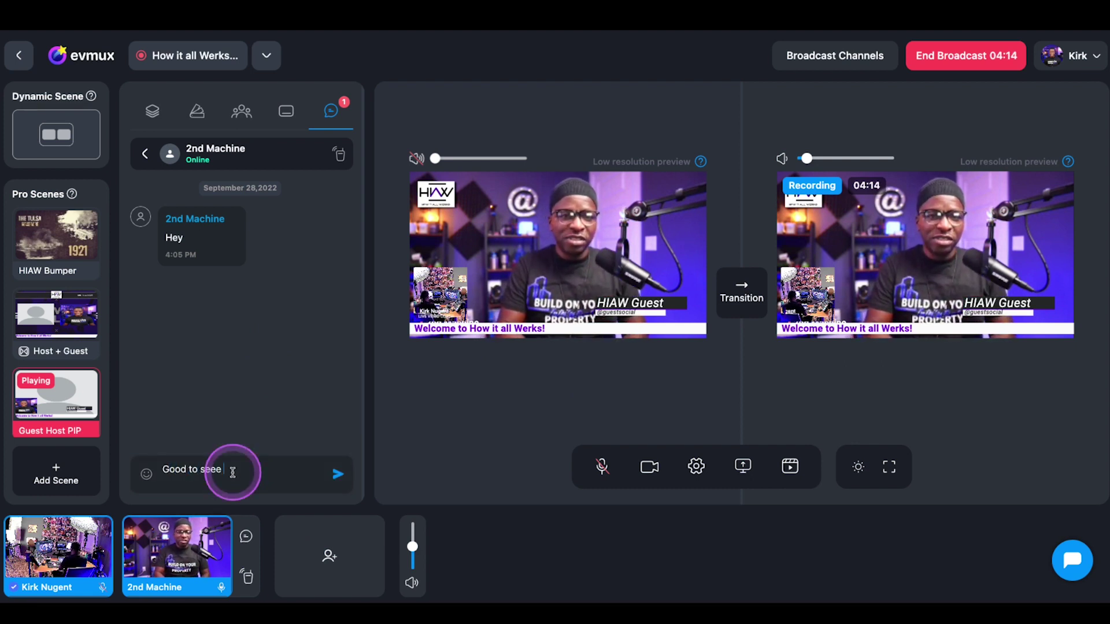
type("Good to seee you")
key("Return")
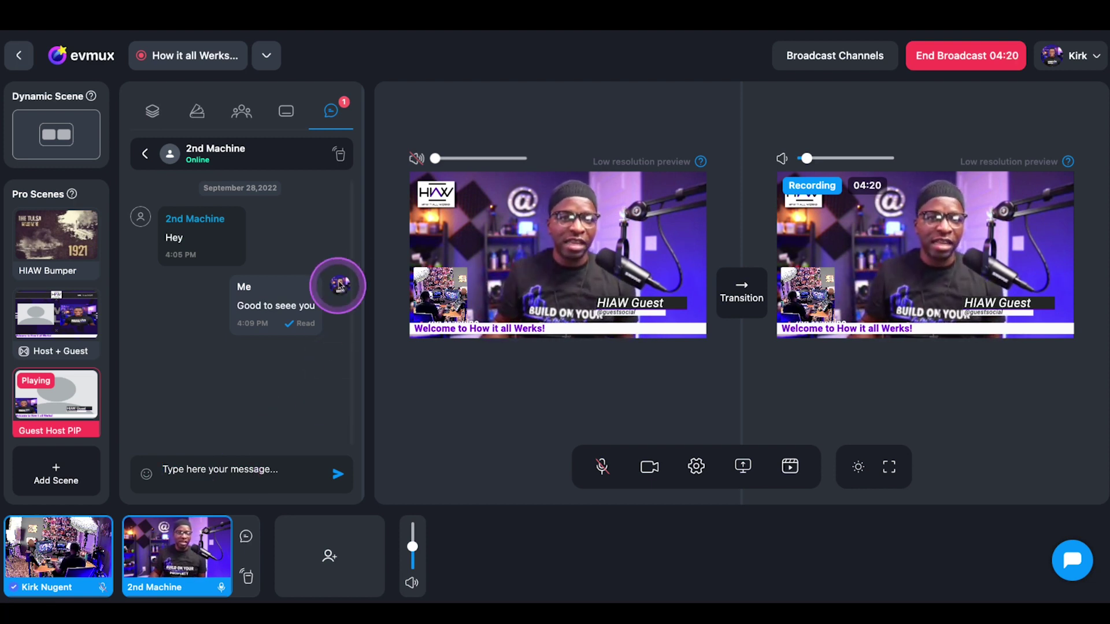
left_click(331, 112)
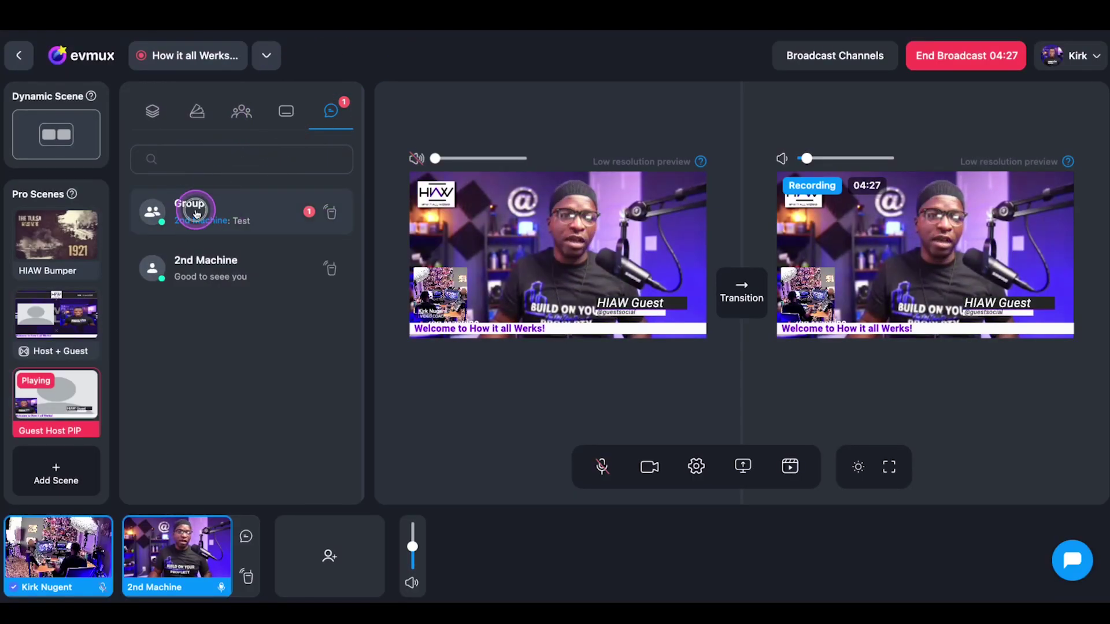
Open the Group conversation to read 2nd Machine's Test message.
left_click(196, 213)
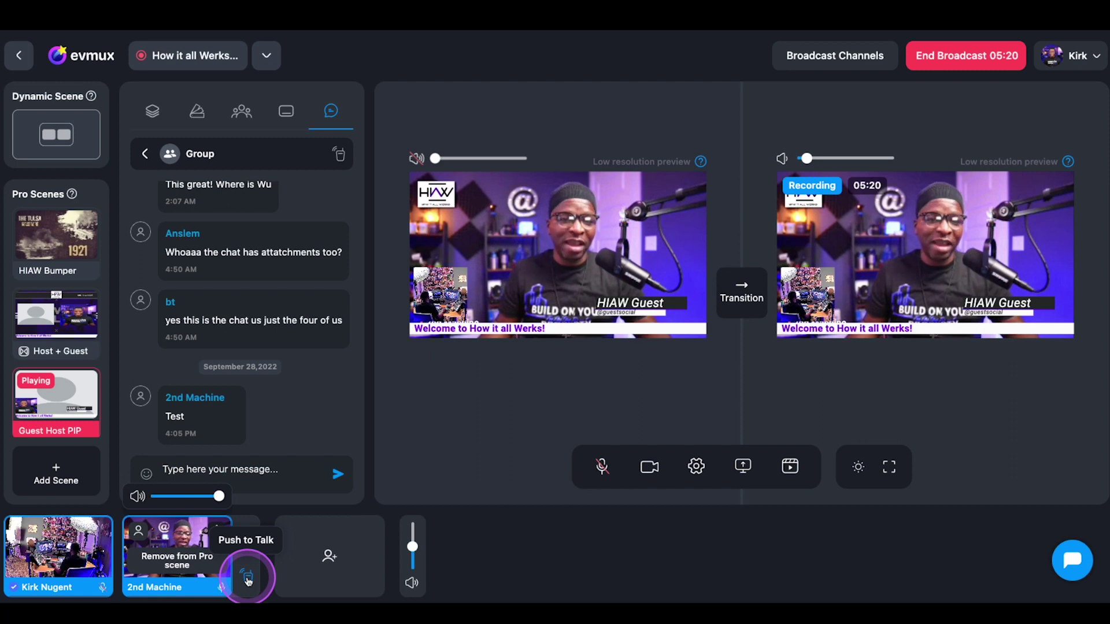
Hold Push to Talk on the 2nd Machine tile to speak privately with that guest.
left_click(248, 580)
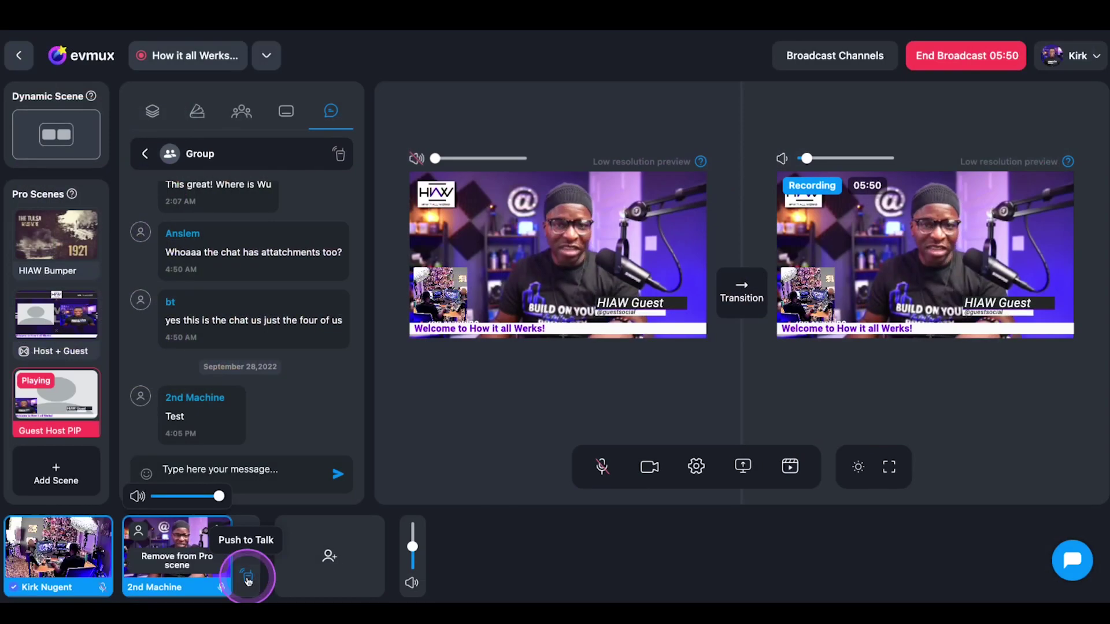
left_click(249, 583)
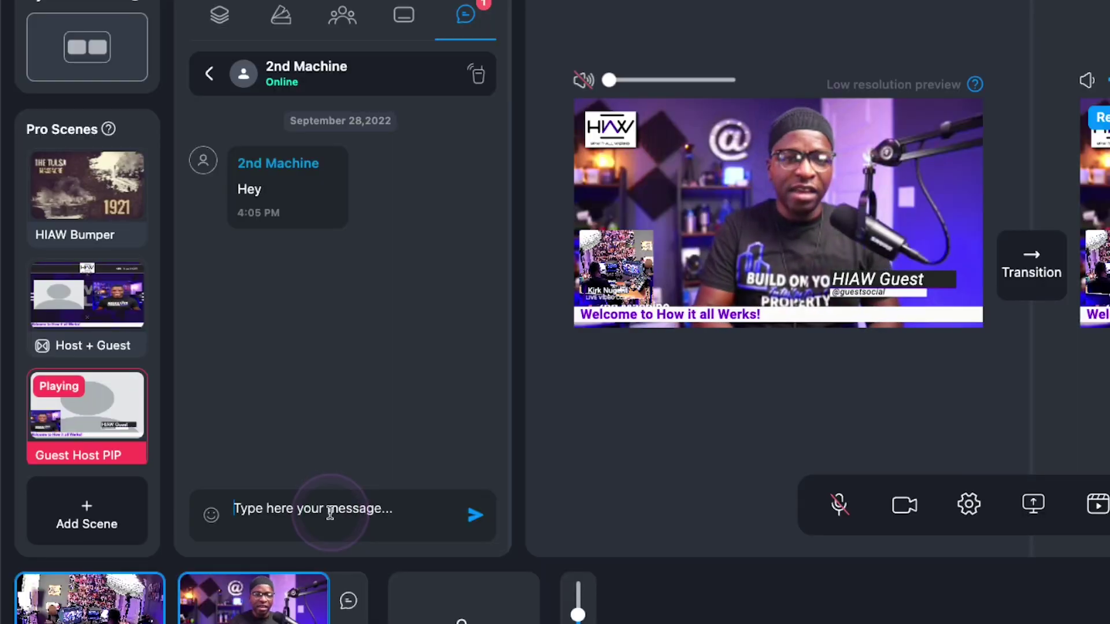
Send 2nd Machine the private message 'Good to seee you'.
left_click(330, 513)
type("Good to seee yo")
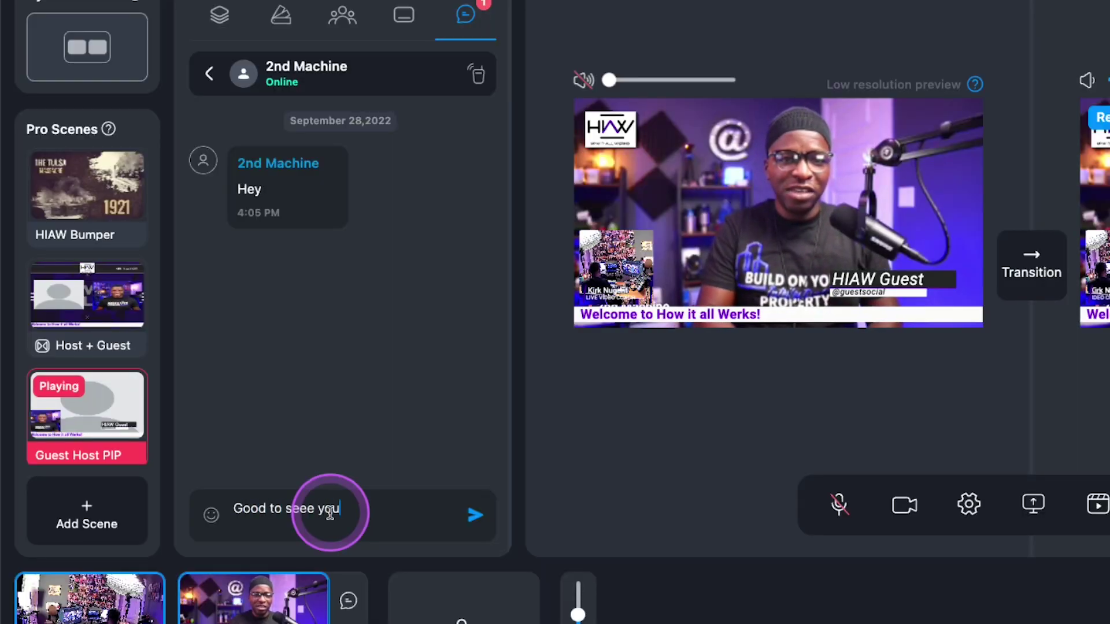
type("u")
key("Return")
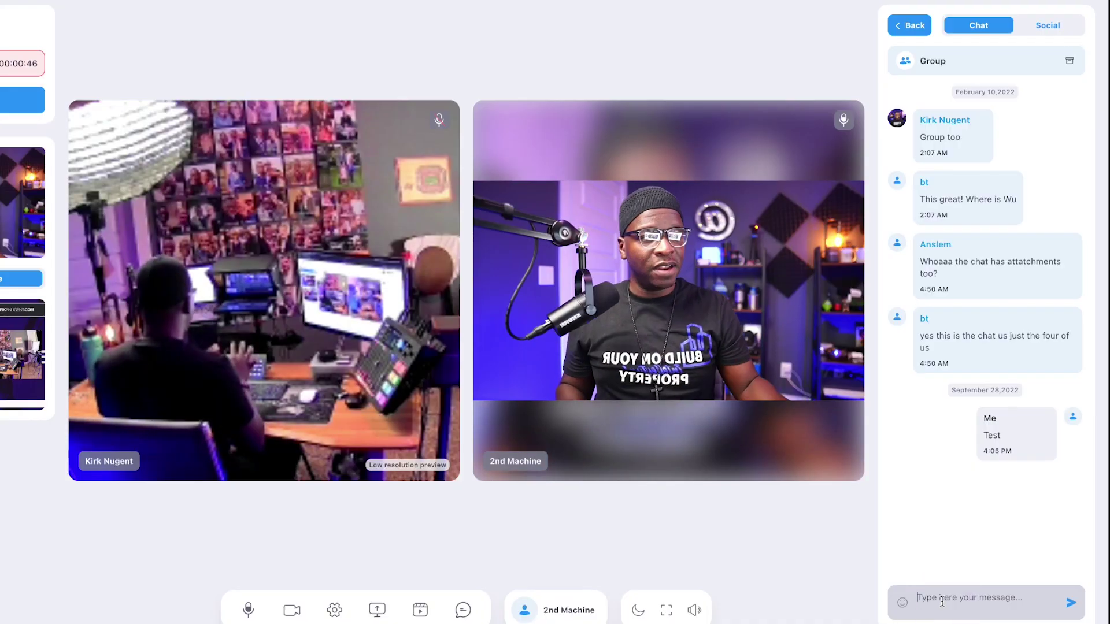
Review the guest's private chat with the host, then push-to-talk to 2nd Machine from the host studio.
left_click(951, 407)
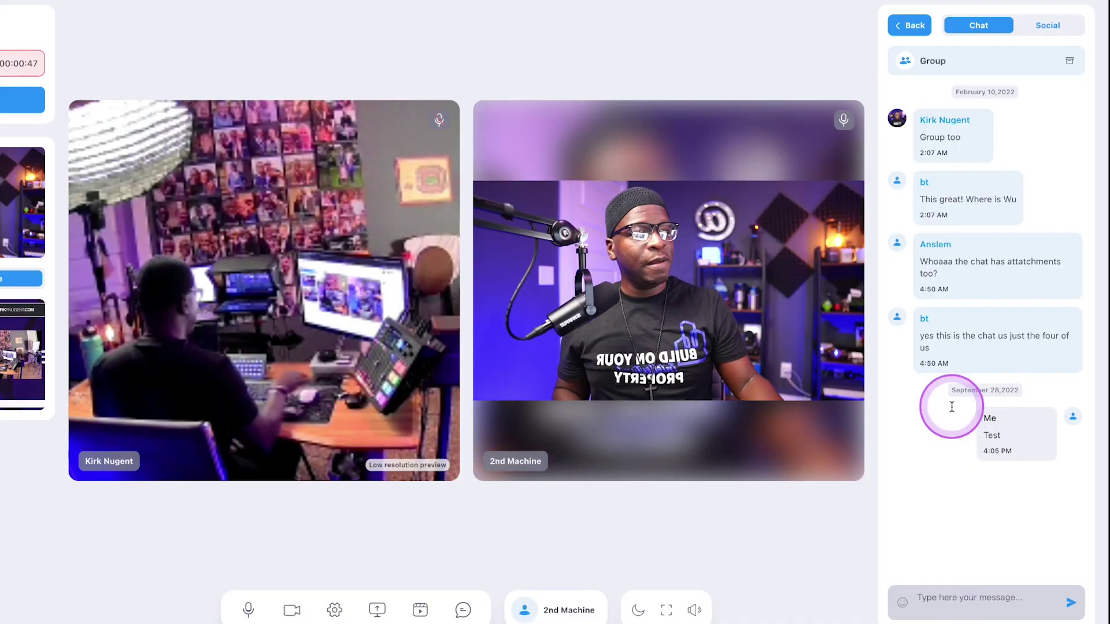
left_click(906, 24)
left_click(948, 117)
left_click(940, 600)
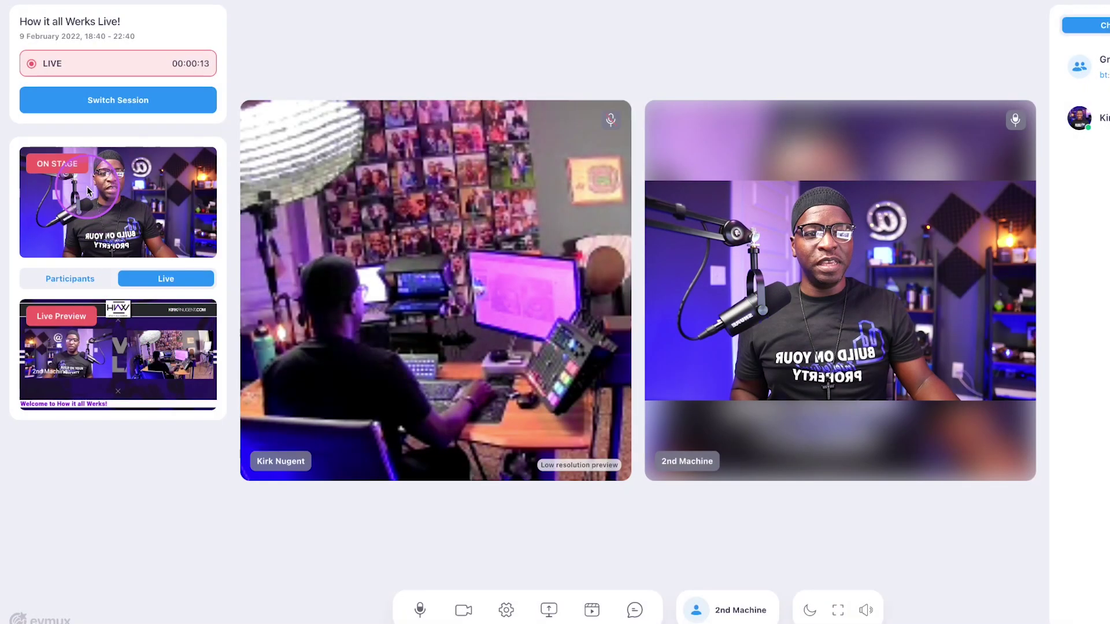
left_click(111, 102)
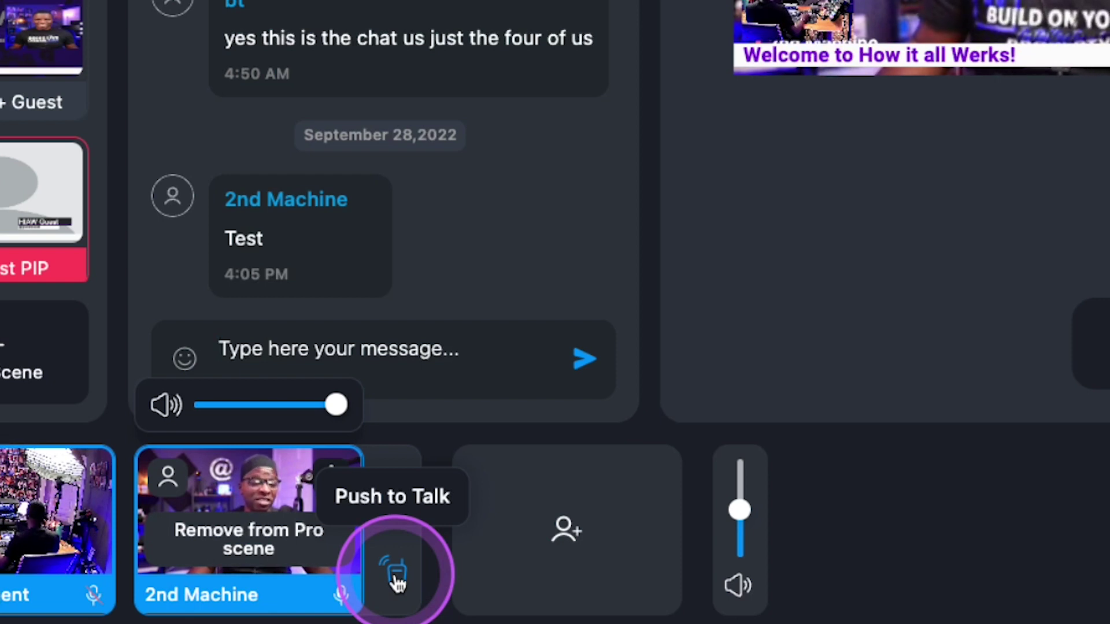
left_click(396, 578)
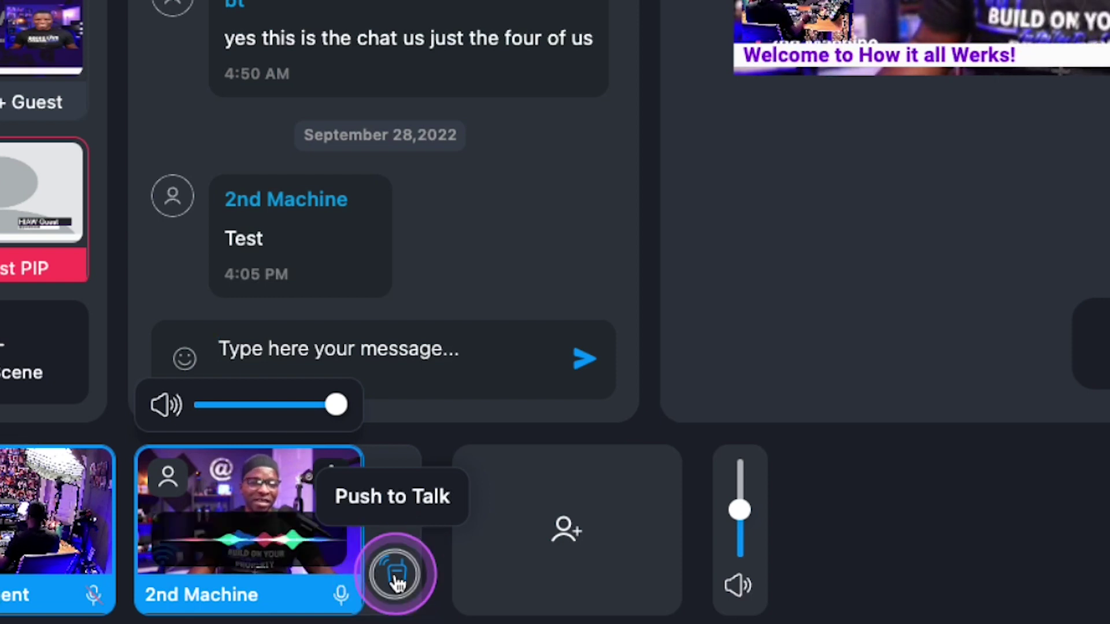